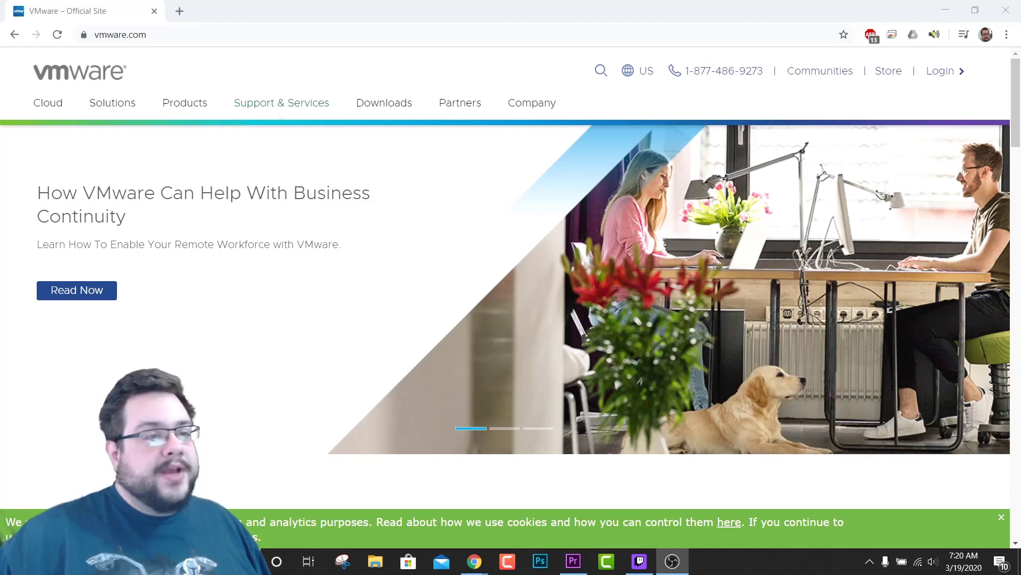
# Open the Workstation Player page from the free product downloads on the VMware site.
pyautogui.moveTo(282, 104)
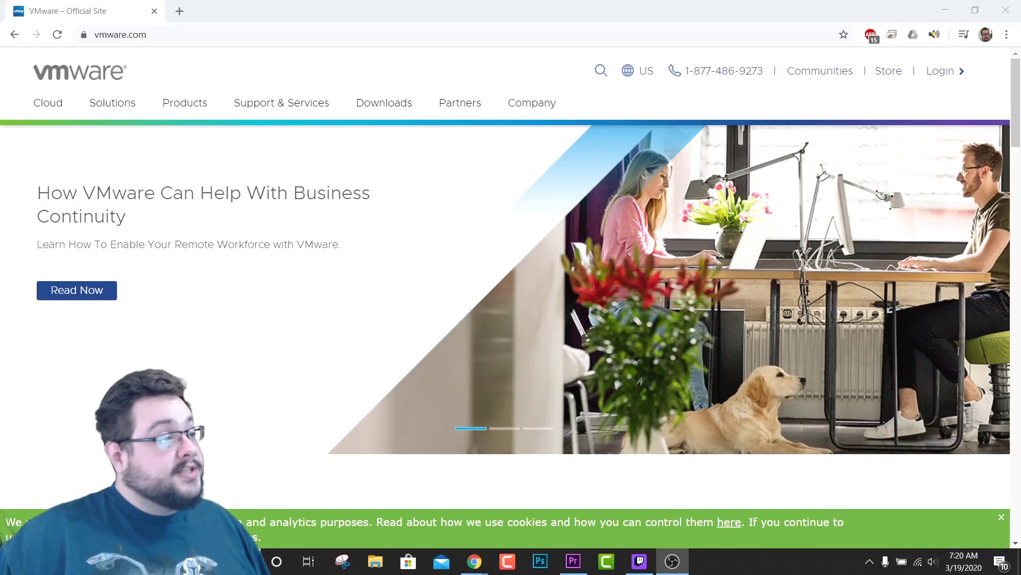
pyautogui.moveTo(384, 103)
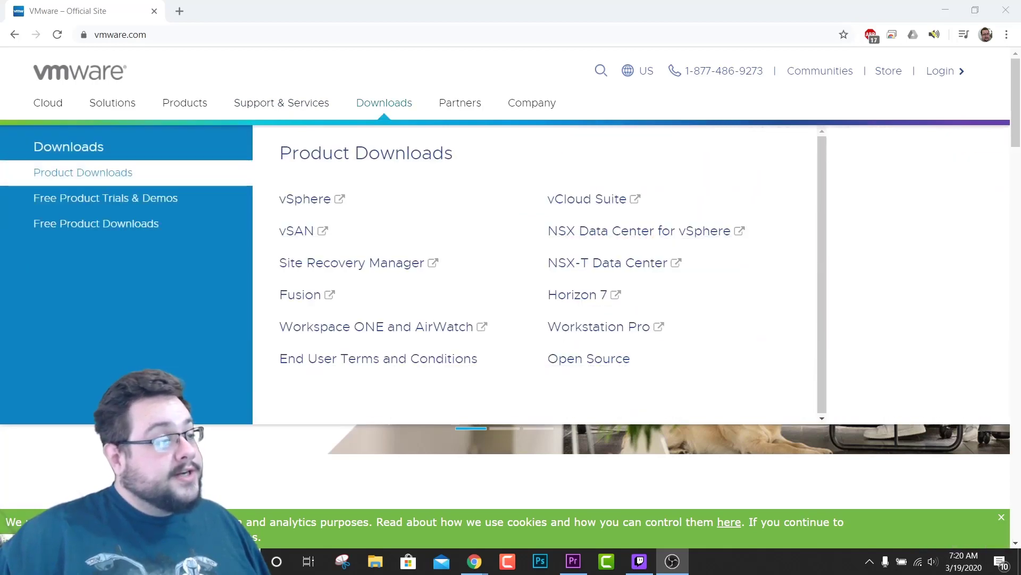
pyautogui.moveTo(96, 223)
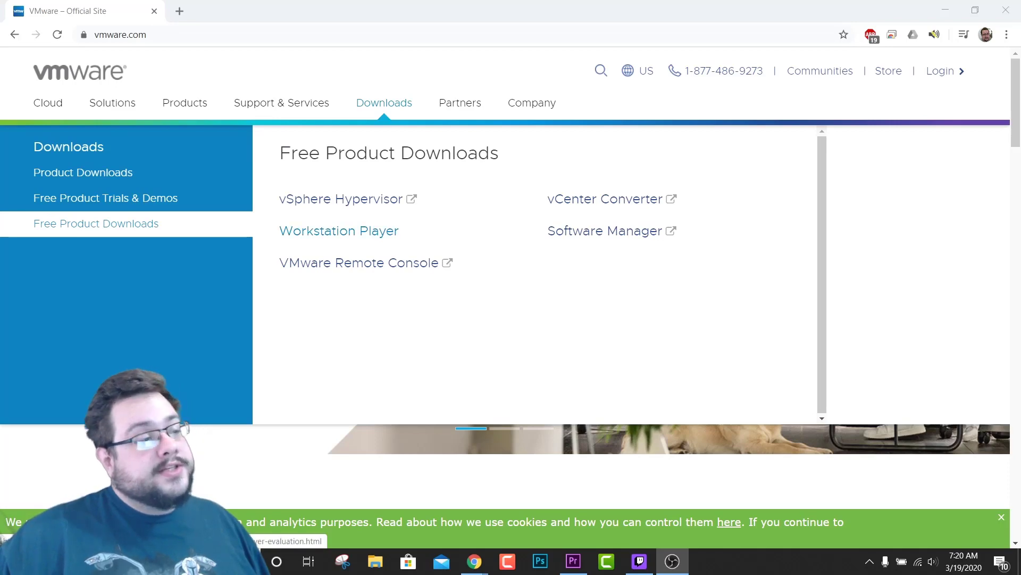
pyautogui.click(339, 230)
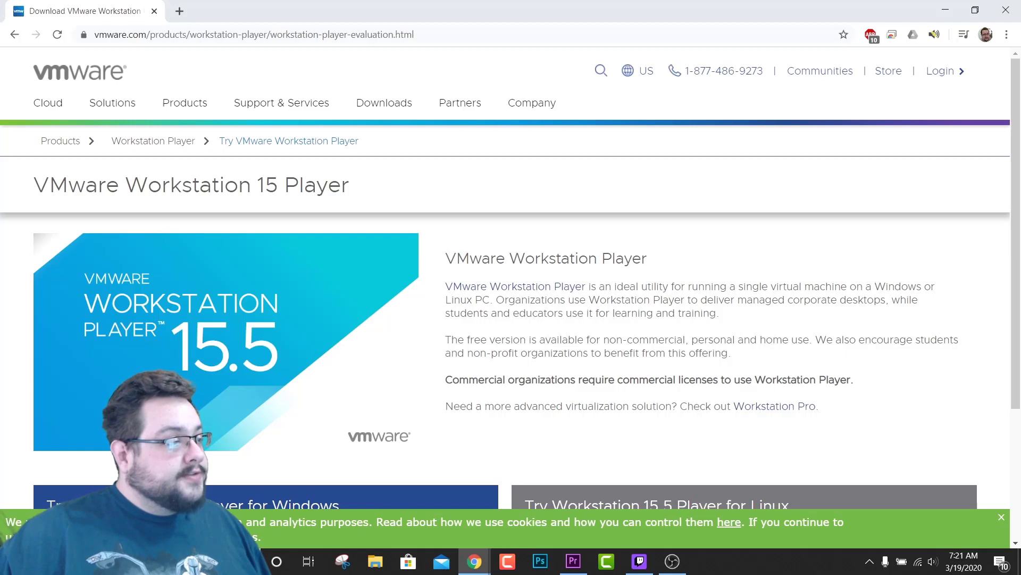
# Download Workstation 15.5 Player for Windows and save VMware-player-15.5.2-15785246.exe to the Desktop.
pyautogui.scroll(-2, 505, 319)
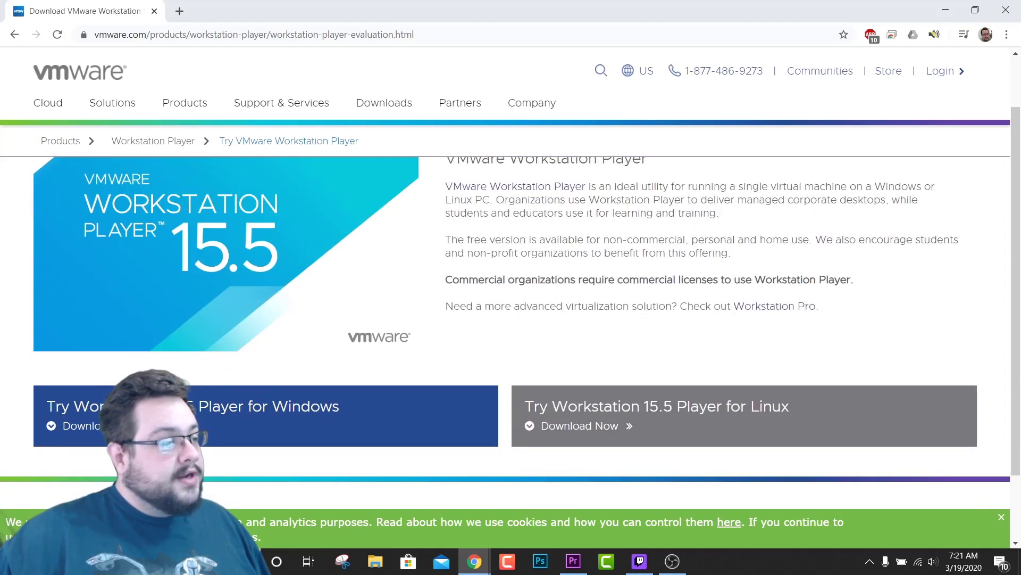
pyautogui.click(80, 425)
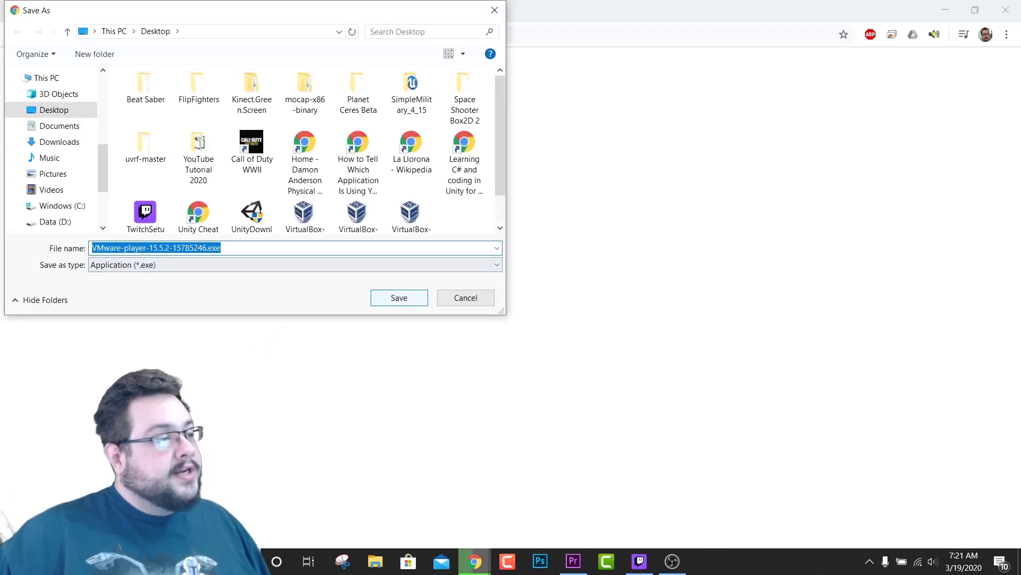
pyautogui.click(399, 298)
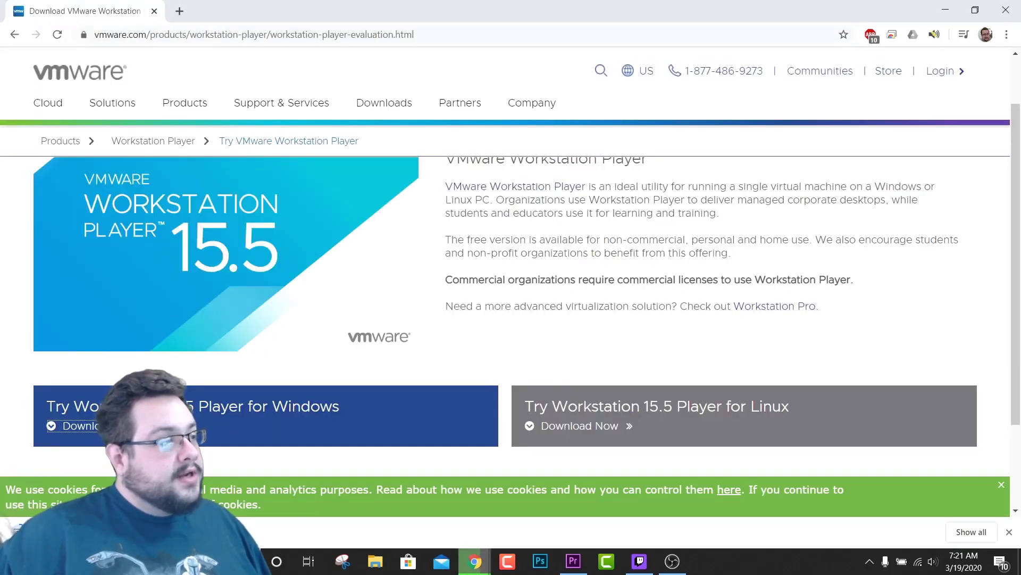
# Return to the Download VMware Workstation Player page, show minor version 15.5.2 (latest) and review the available versions.
pyautogui.scroll(-2, 426, 295)
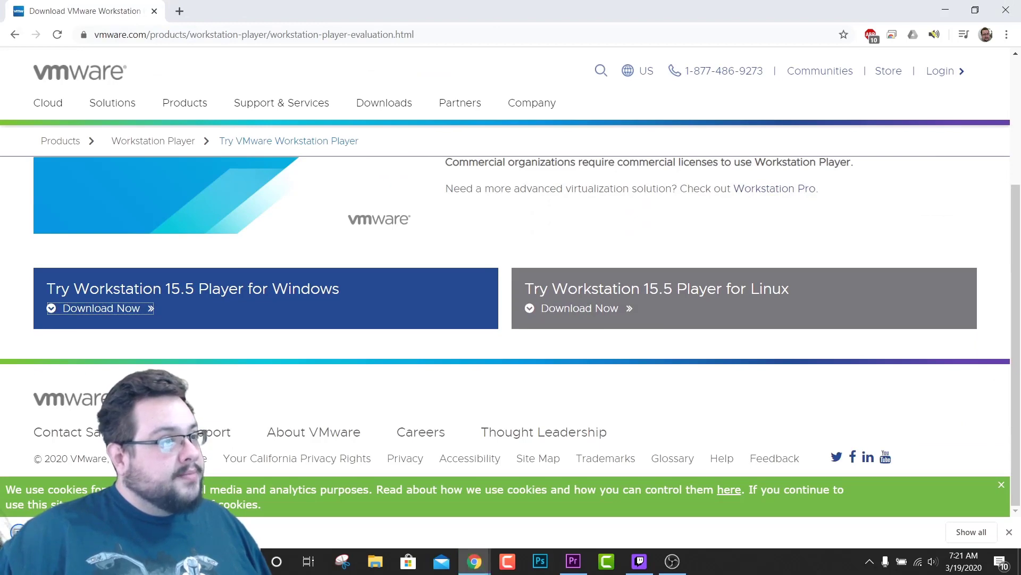
pyautogui.click(14, 34)
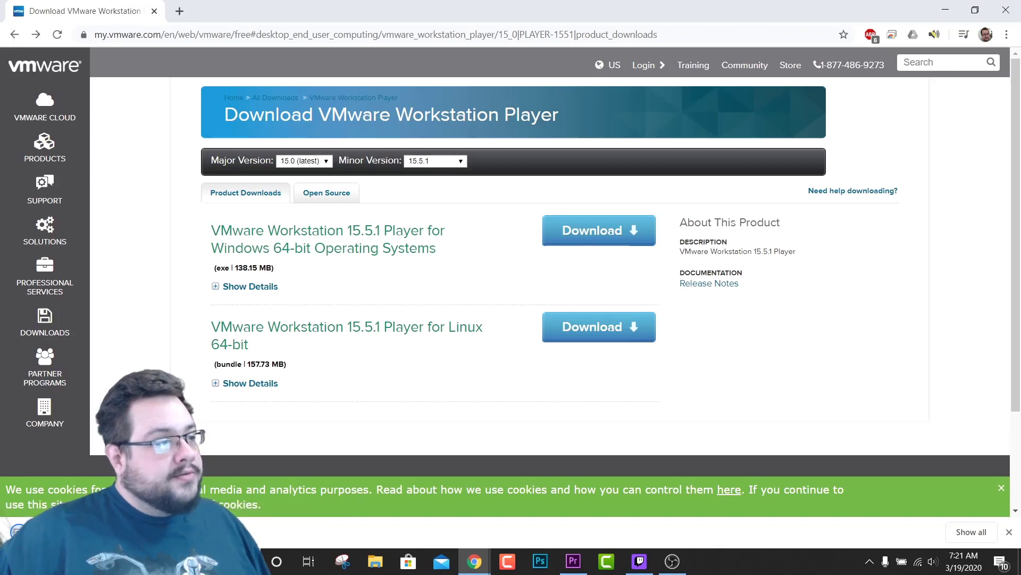
pyautogui.click(305, 161)
pyautogui.click(304, 161)
pyautogui.click(436, 161)
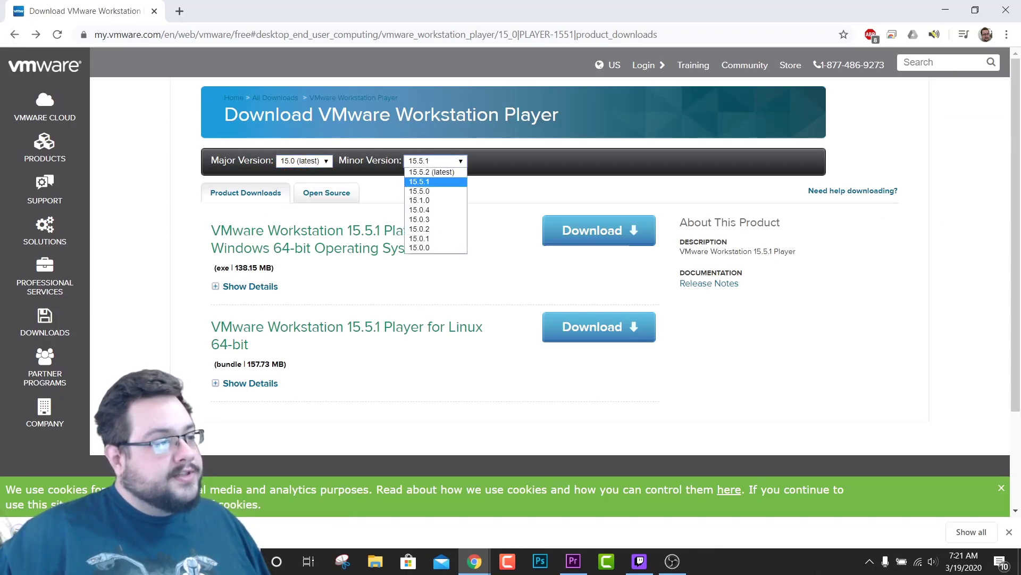
pyautogui.click(432, 173)
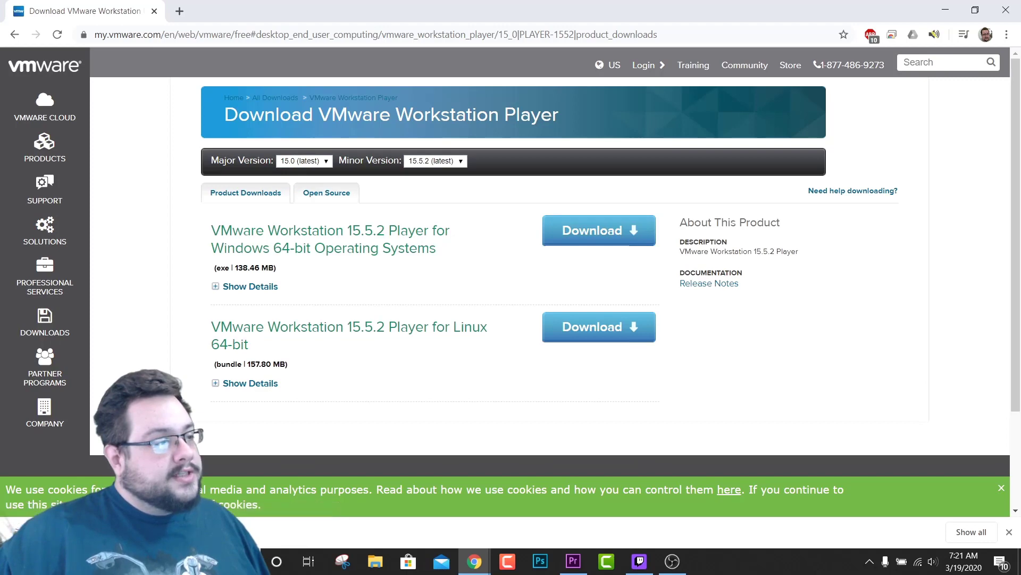
pyautogui.click(304, 161)
pyautogui.click(435, 160)
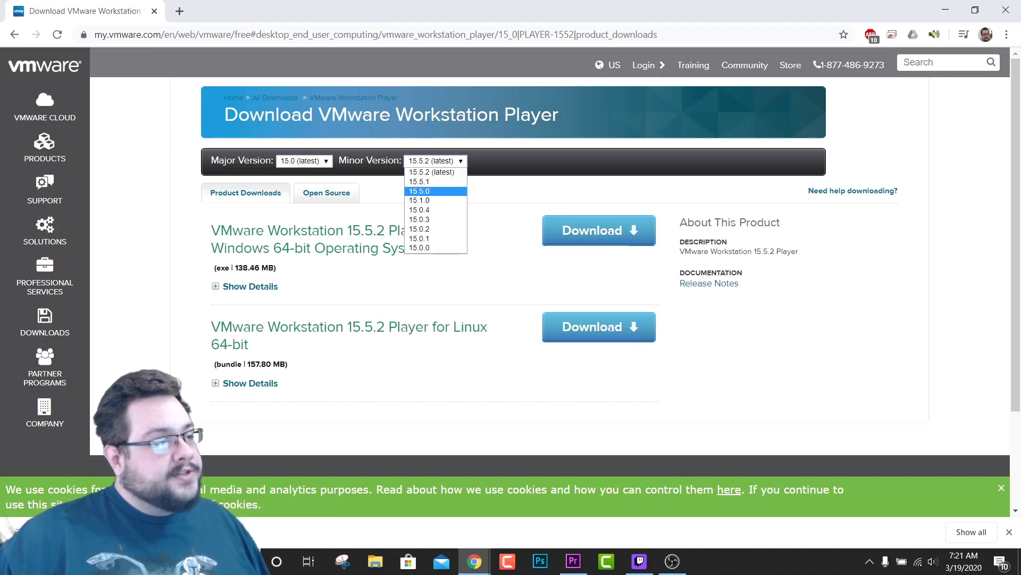
pyautogui.press('Escape')
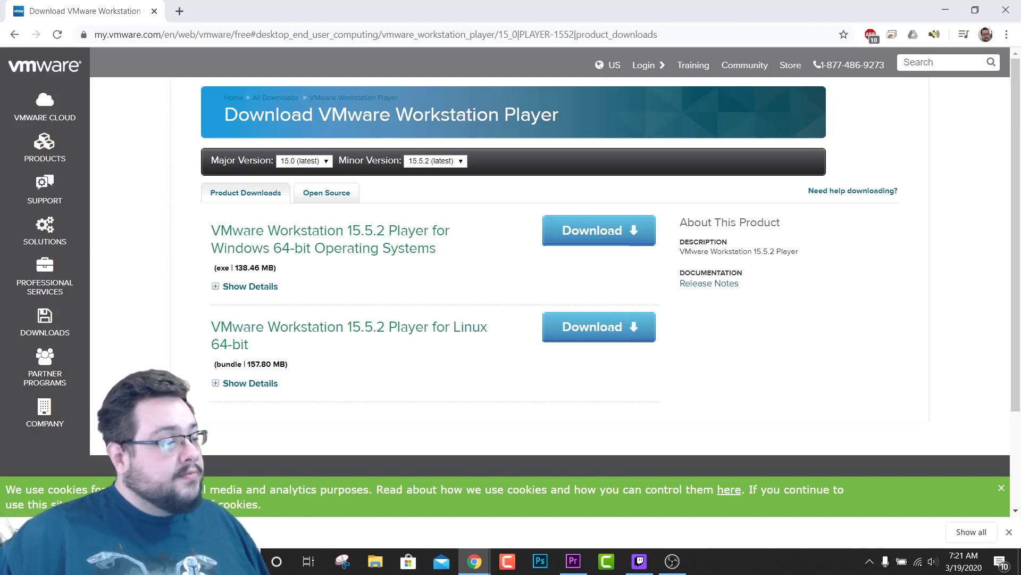
# Run the downloaded Workstation Player installer and continue past the setup wizard's welcome page.
pyautogui.click(53, 532)
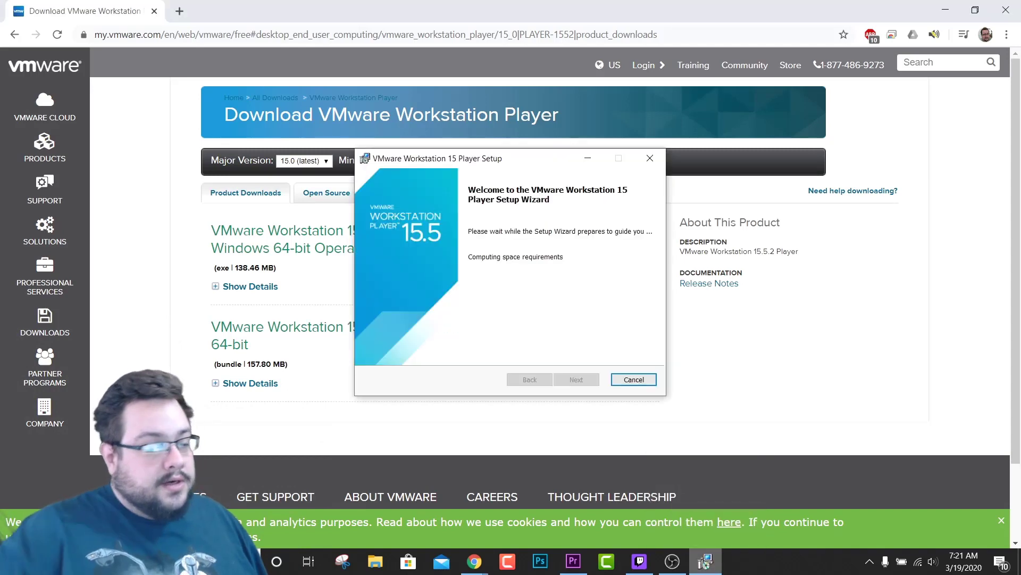
pyautogui.moveTo(706, 561)
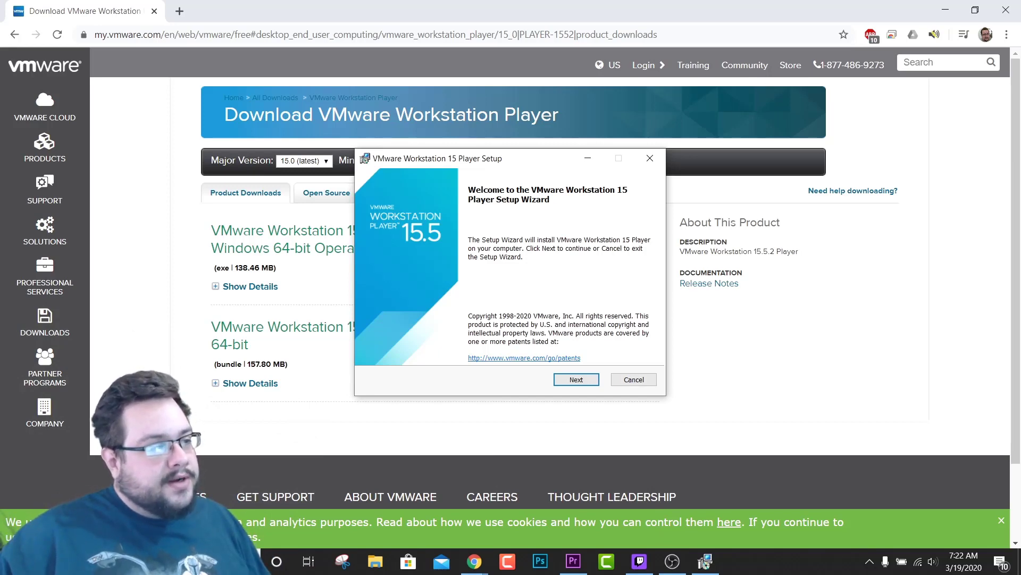
pyautogui.press('Return')
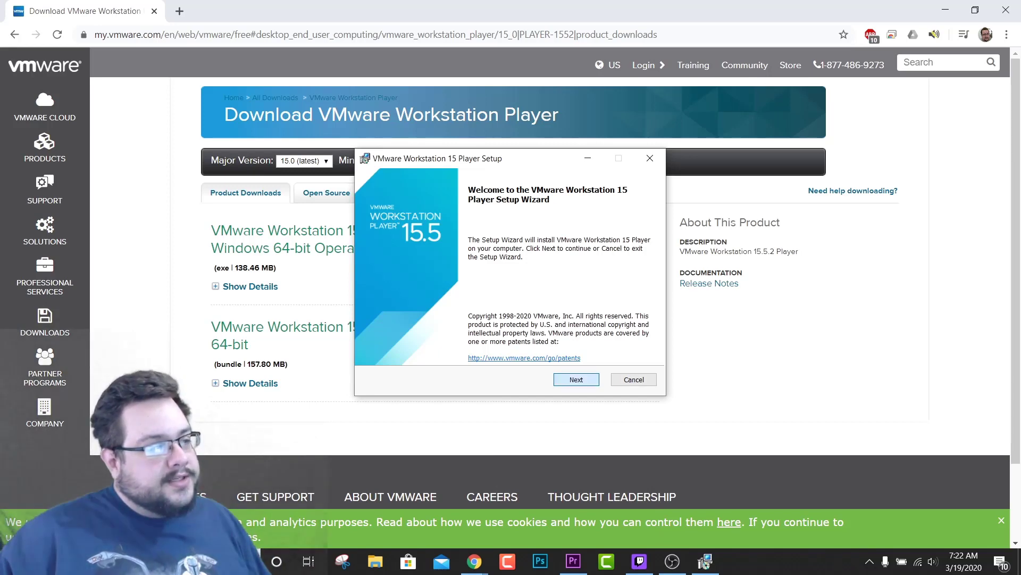
# Accept the license agreement and continue with the default install folder and the Enhanced Keyboard Driver enabled.
pyautogui.click(376, 350)
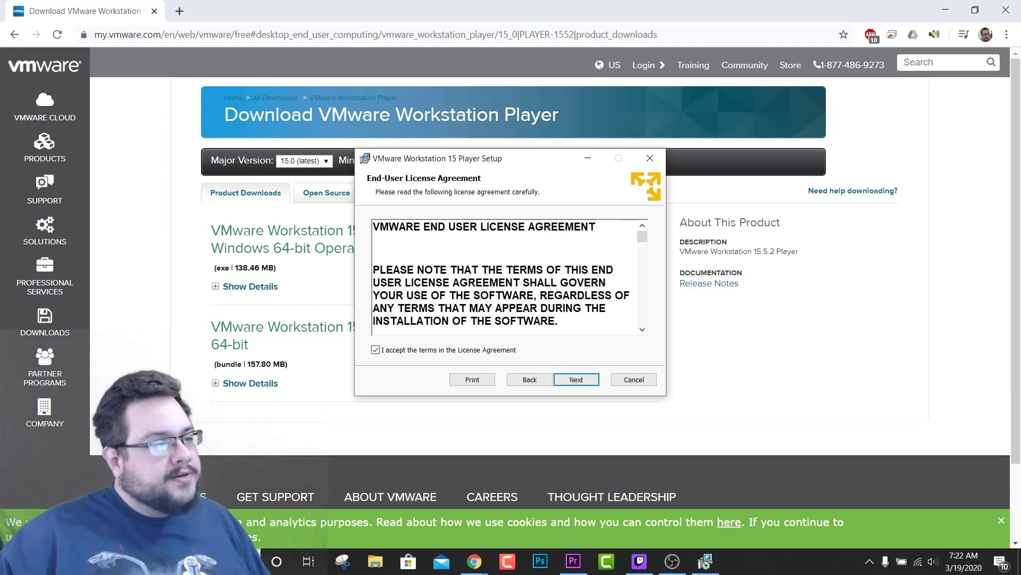
pyautogui.moveTo(643, 236); pyautogui.dragTo(642, 320)
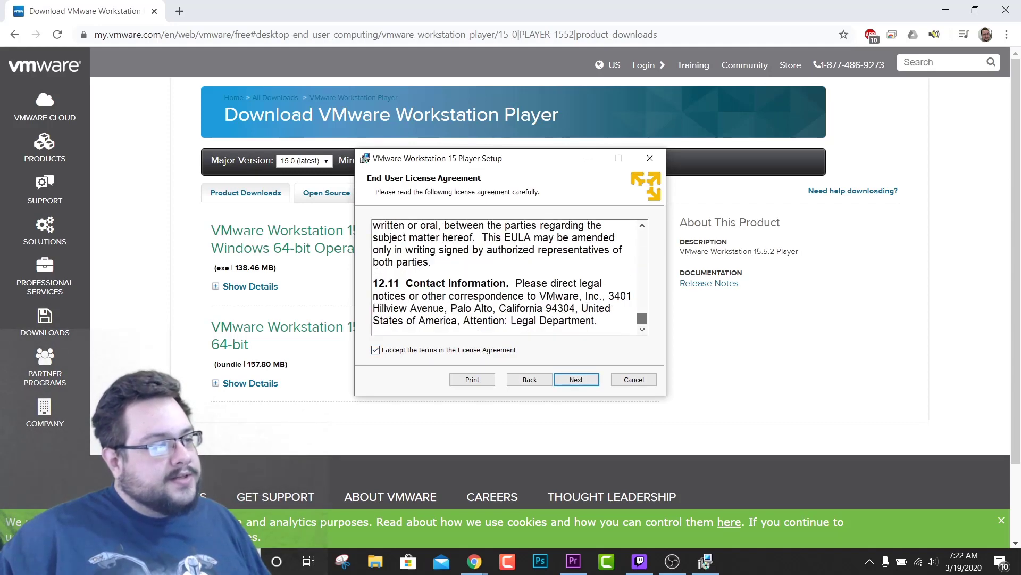
pyautogui.press('Return')
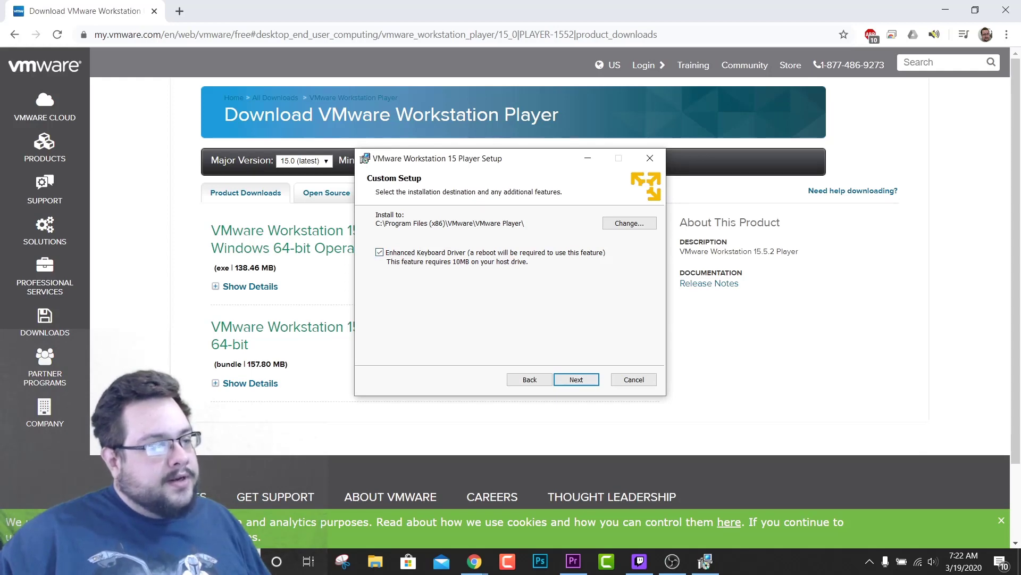
pyautogui.press('Return')
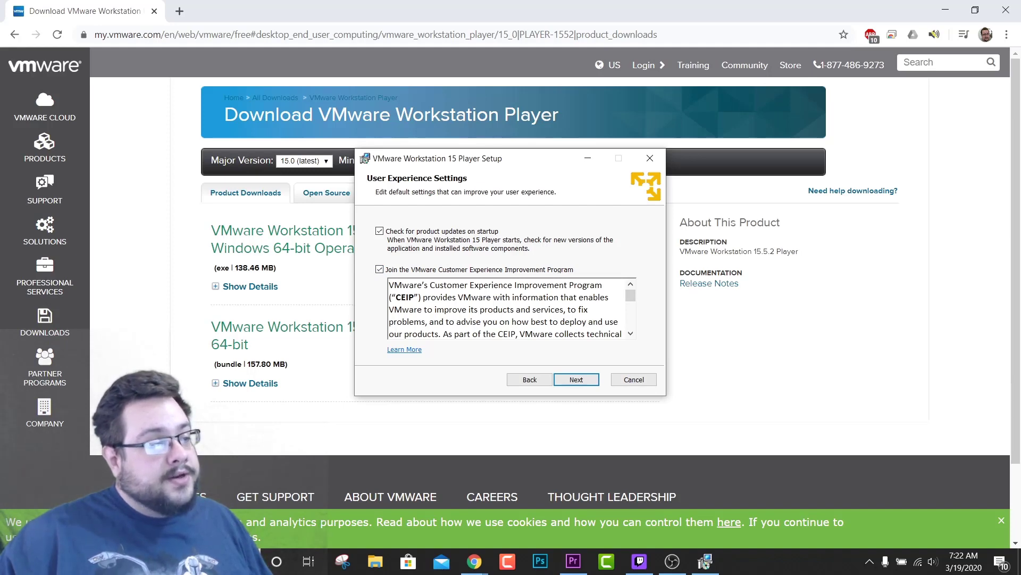
# Turn off startup update checks and the Customer Experience Improvement Program, and create only the Start Menu Programs Folder shortcut.
pyautogui.click(380, 230)
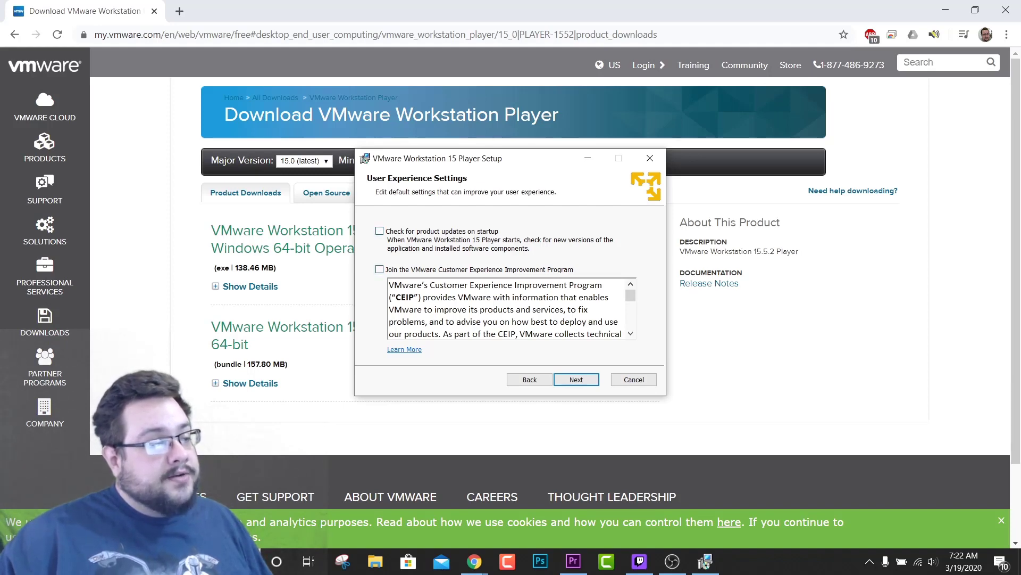
pyautogui.click(576, 378)
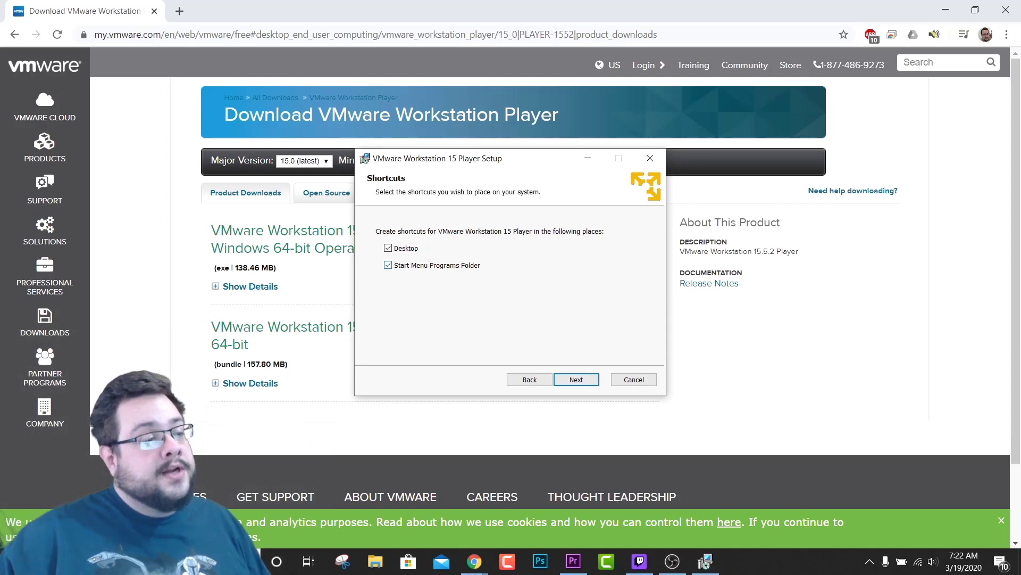
pyautogui.click(388, 248)
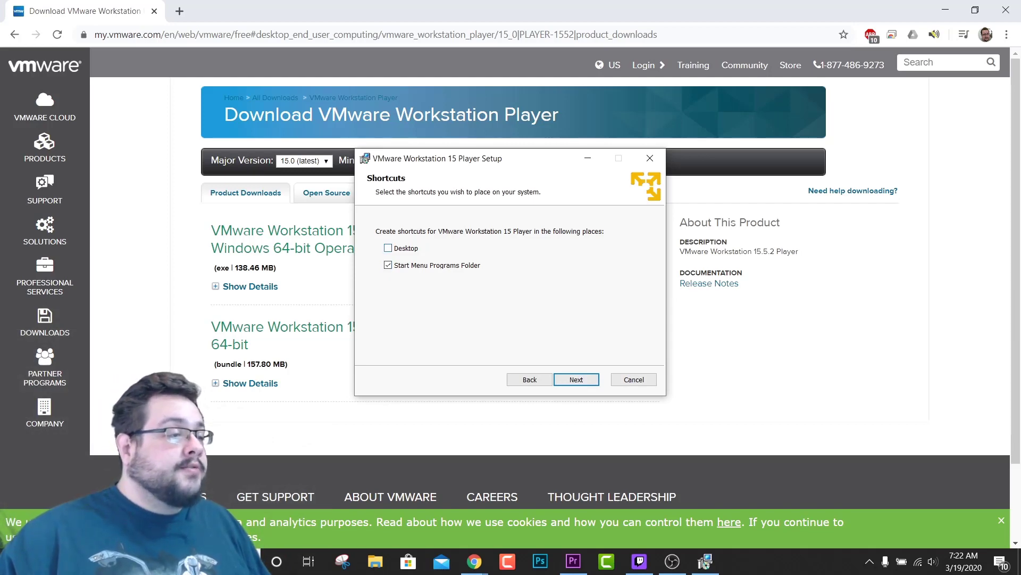
pyautogui.click(576, 379)
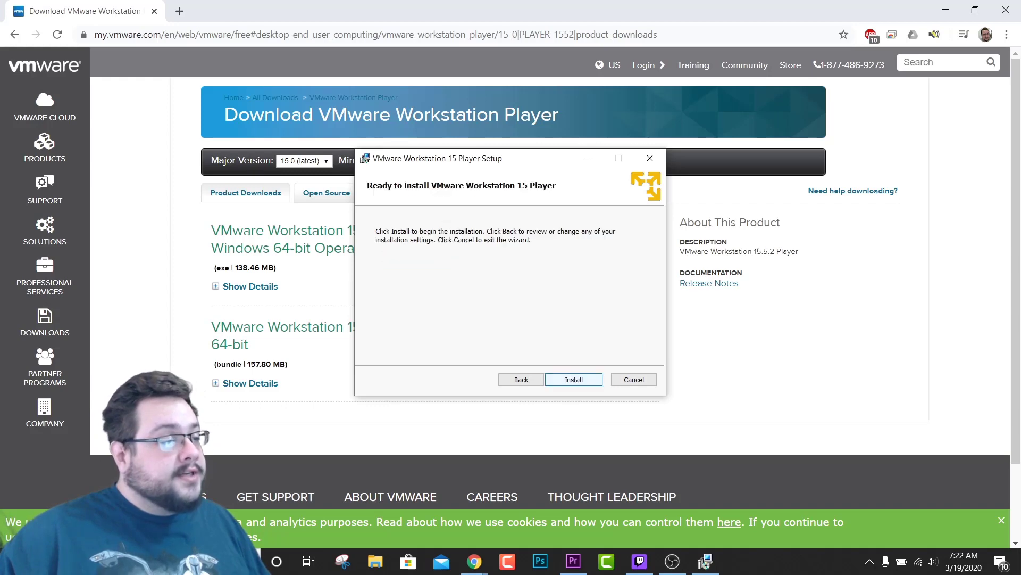
# Install VMware Workstation 15 Player and finish the setup wizard without restarting the system.
pyautogui.click(576, 380)
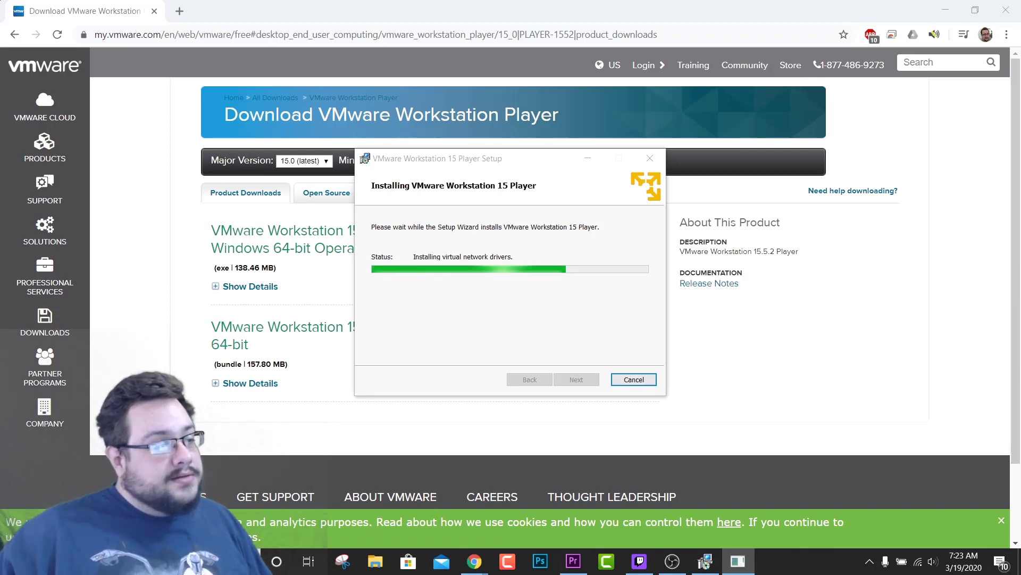
pyautogui.moveTo(527, 163); pyautogui.dragTo(547, 153)
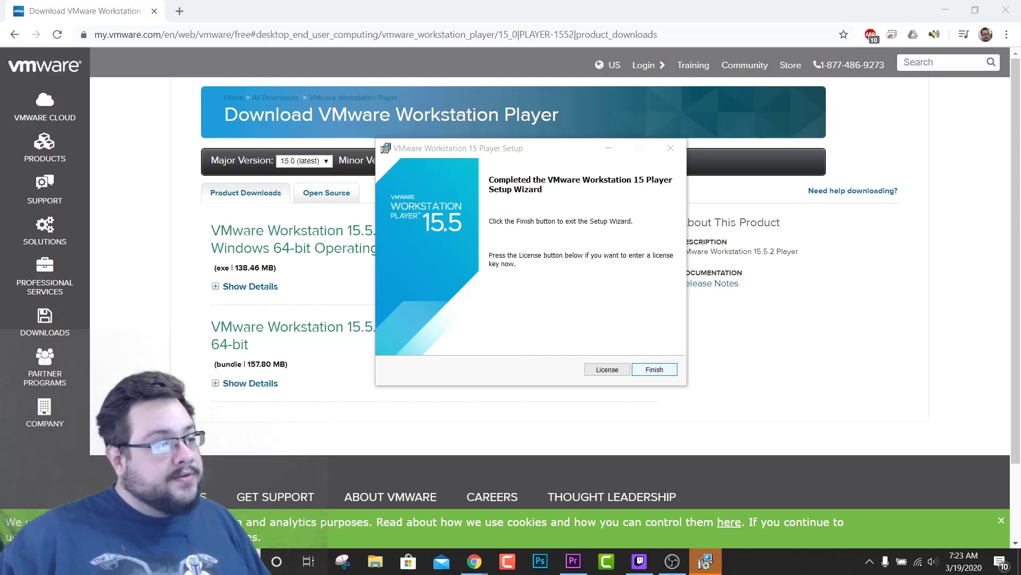
pyautogui.press('Return')
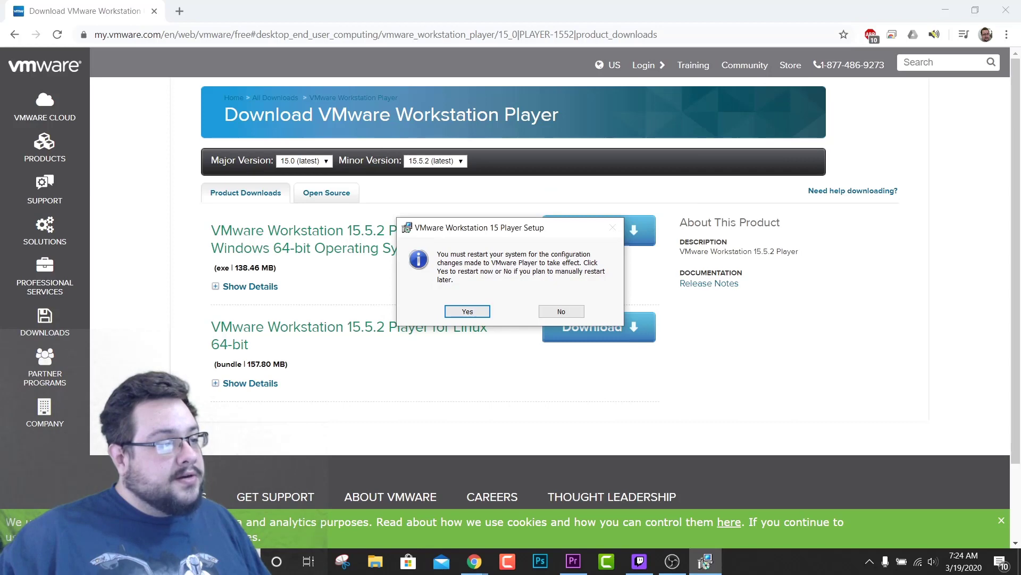
pyautogui.press('Return')
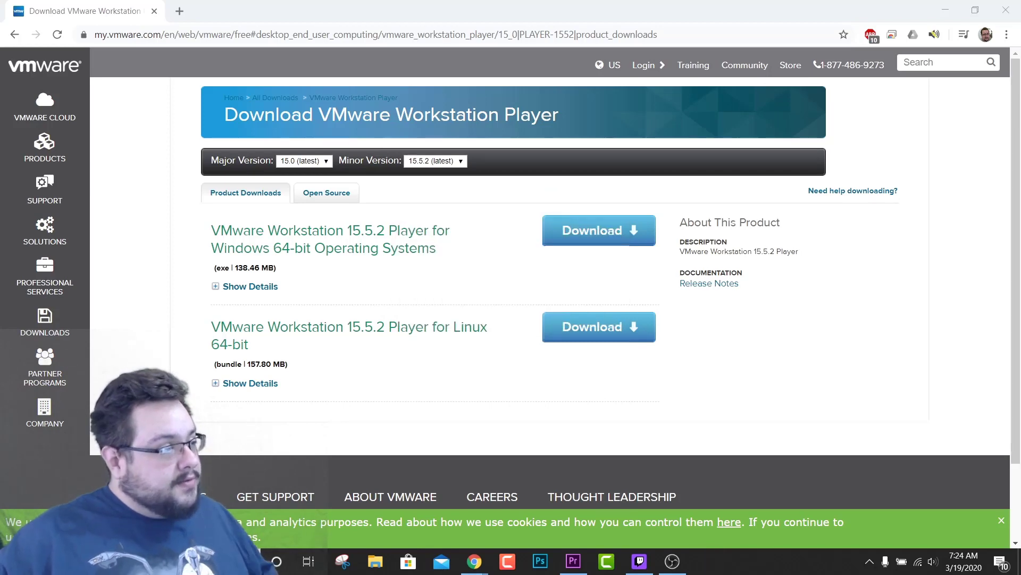
# Launch VMware Workstation 15 Player for free non-commercial use and move its window toward the middle of the screen.
pyautogui.press('super')
pyautogui.write('vm')
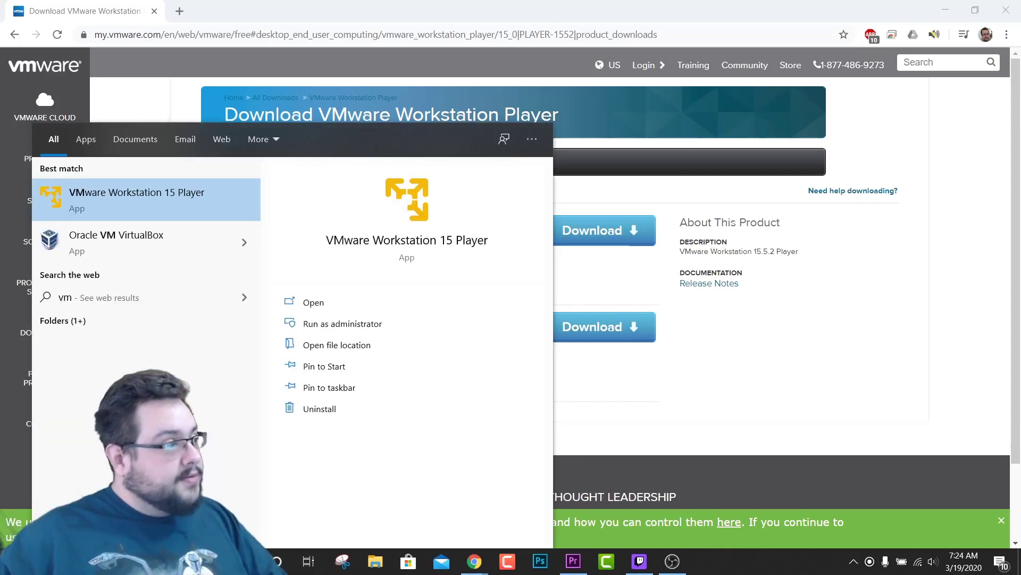
pyautogui.press('Return')
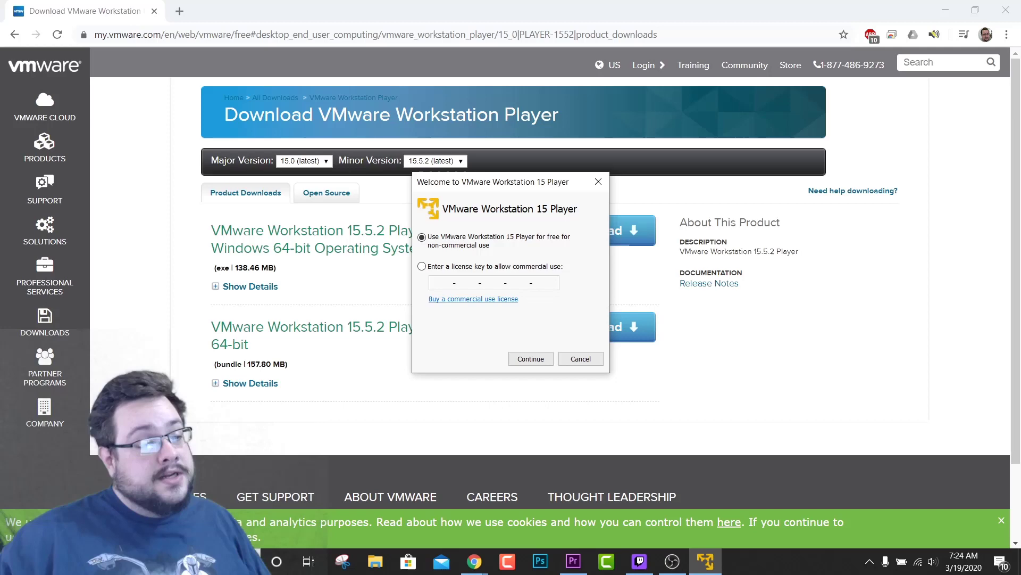
pyautogui.click(530, 359)
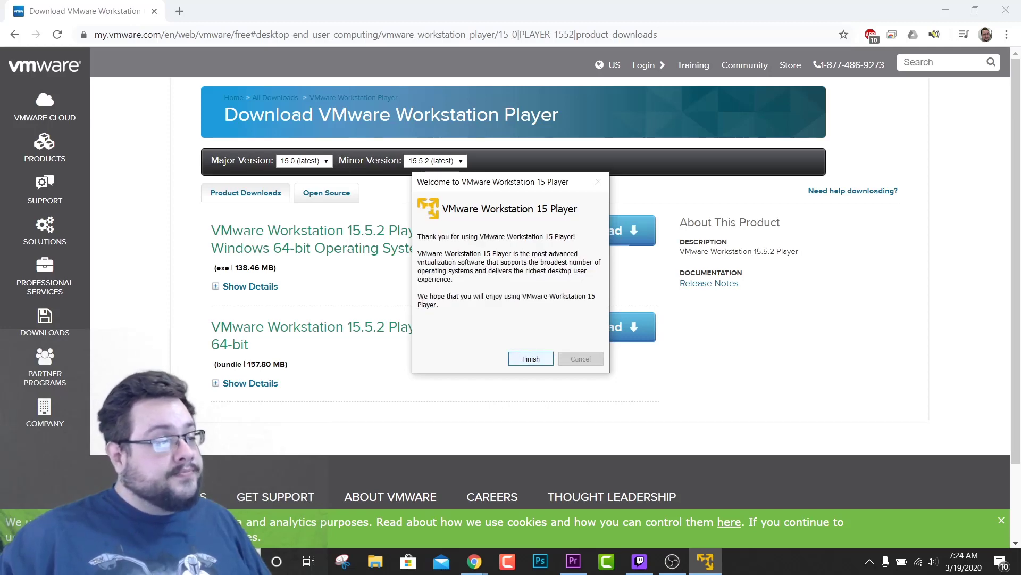
pyautogui.press('Return')
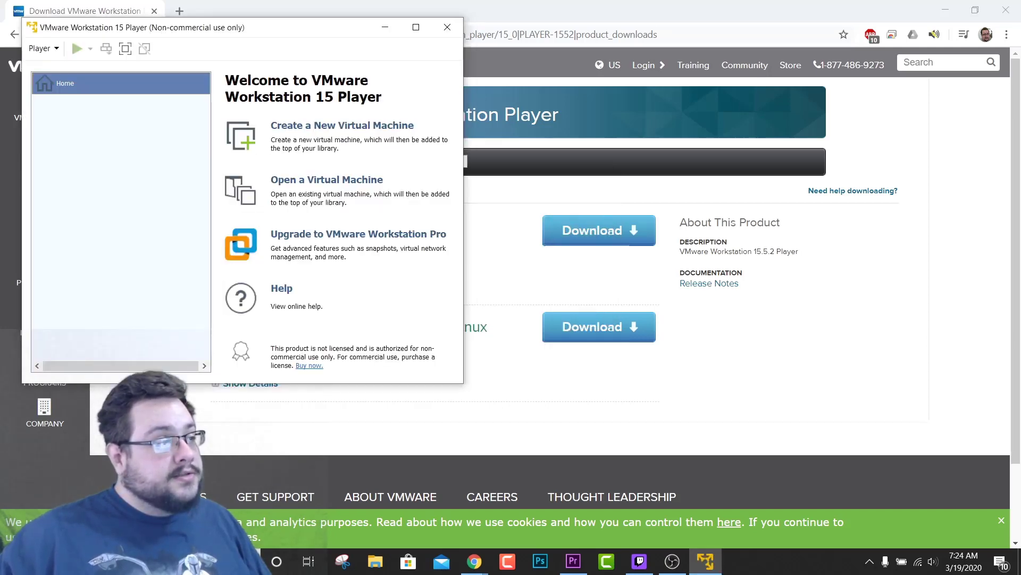
pyautogui.moveTo(288, 32); pyautogui.dragTo(586, 111)
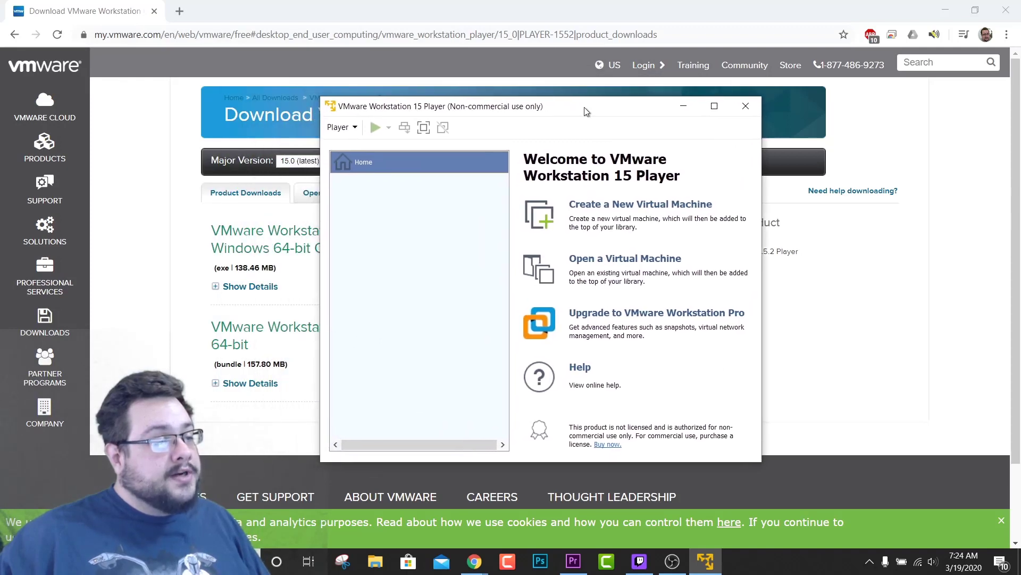